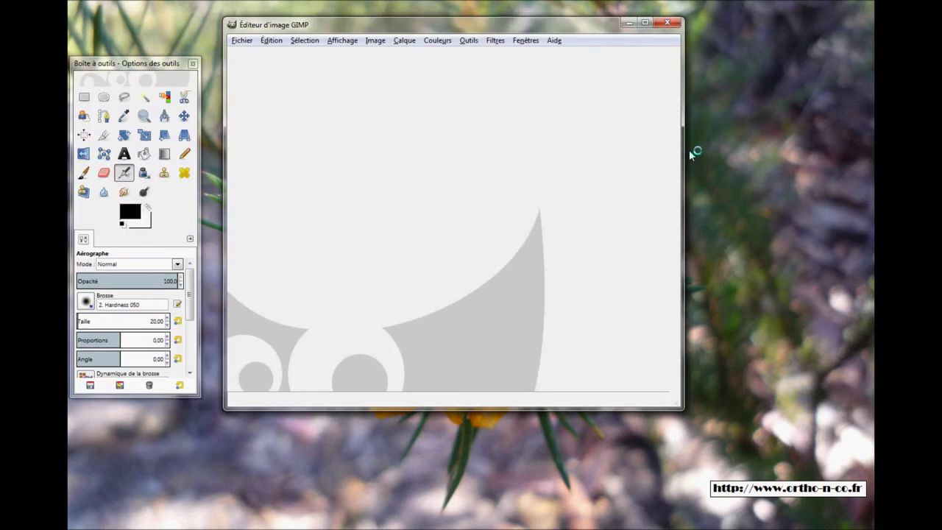
Maximise the image window so tigre.JPG fills the whole screen.
{"action": "left_click", "coordinate": [645, 22]}
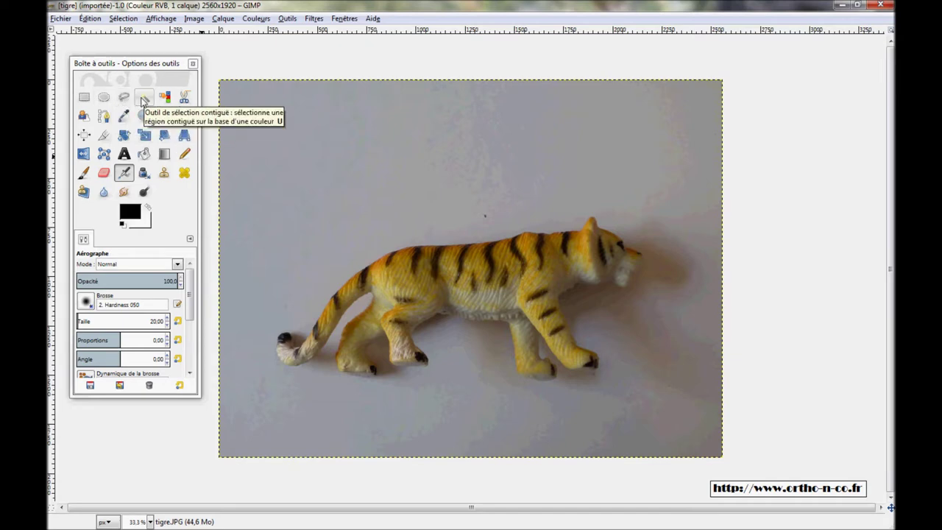
{"action": "left_click", "coordinate": [83, 96]}
{"action": "left_click_drag", "start_coordinate": [262, 105], "coordinate": [381, 154]}
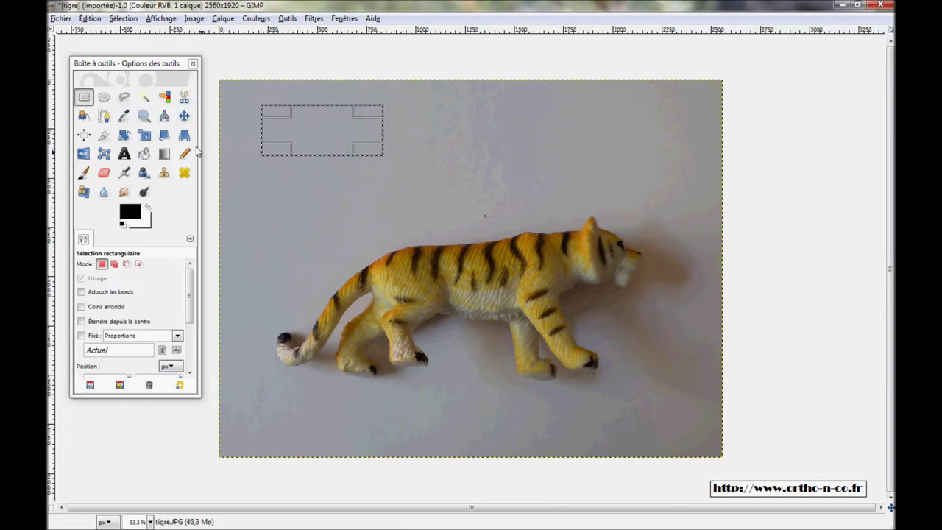
{"action": "key", "text": "ctrl+z"}
{"action": "left_click", "coordinate": [107, 102]}
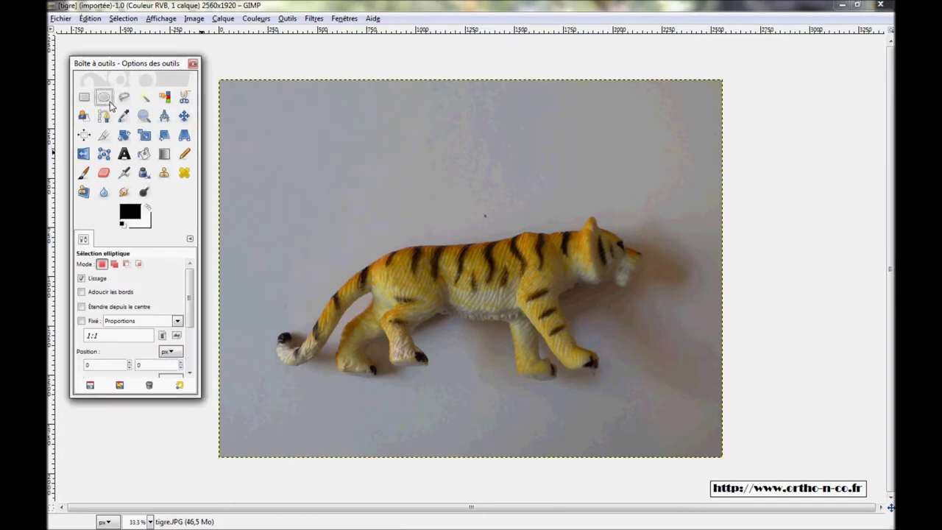
{"action": "mouse_move", "coordinate": [245, 103]}
{"action": "left_mouse_down"}
{"action": "mouse_move", "coordinate": [393, 229]}
{"action": "mouse_move", "coordinate": [442, 206]}
{"action": "left_mouse_up"}
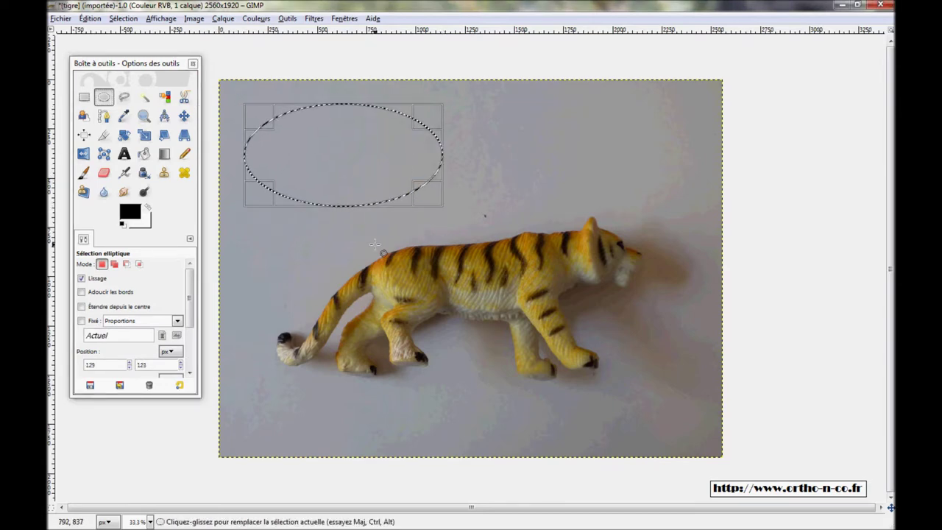
{"action": "key", "text": "ctrl+z"}
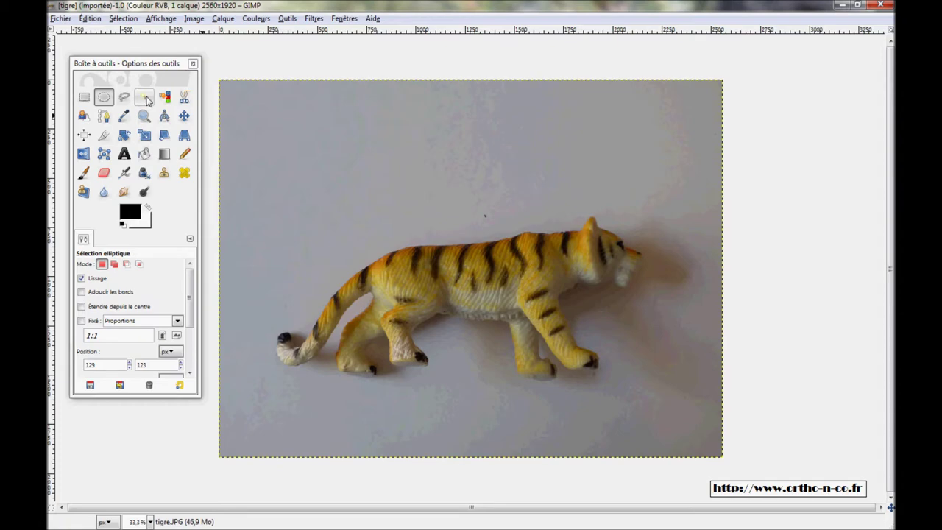
{"action": "left_click", "coordinate": [144, 97]}
{"action": "left_click", "coordinate": [420, 144]}
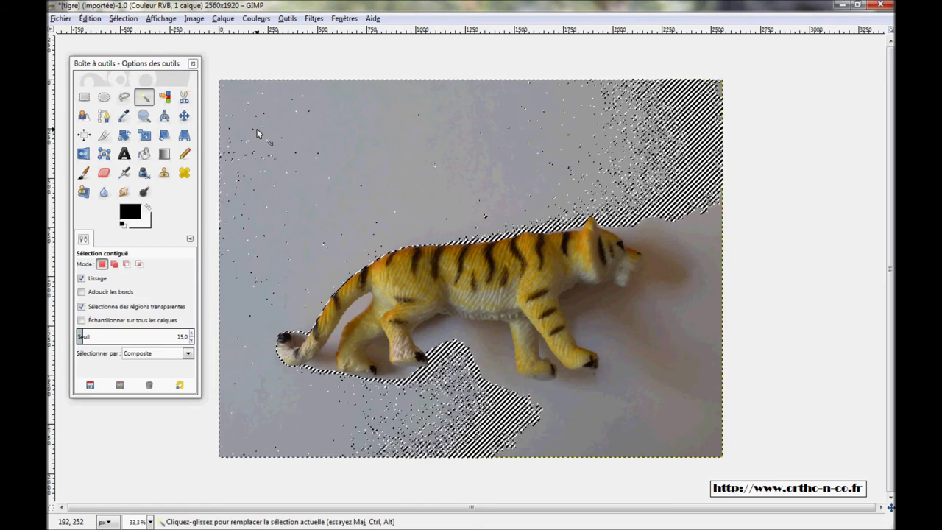
{"action": "right_click", "coordinate": [261, 129]}
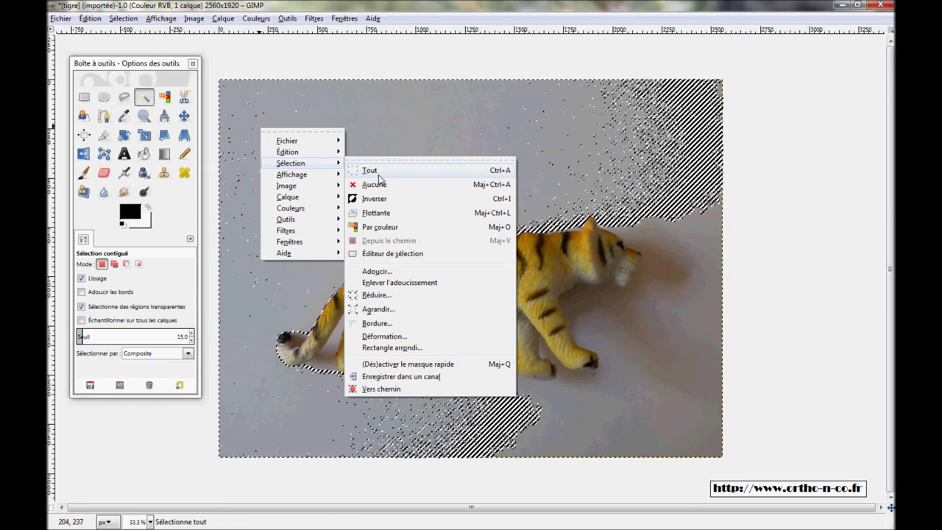
{"action": "left_click", "coordinate": [372, 185]}
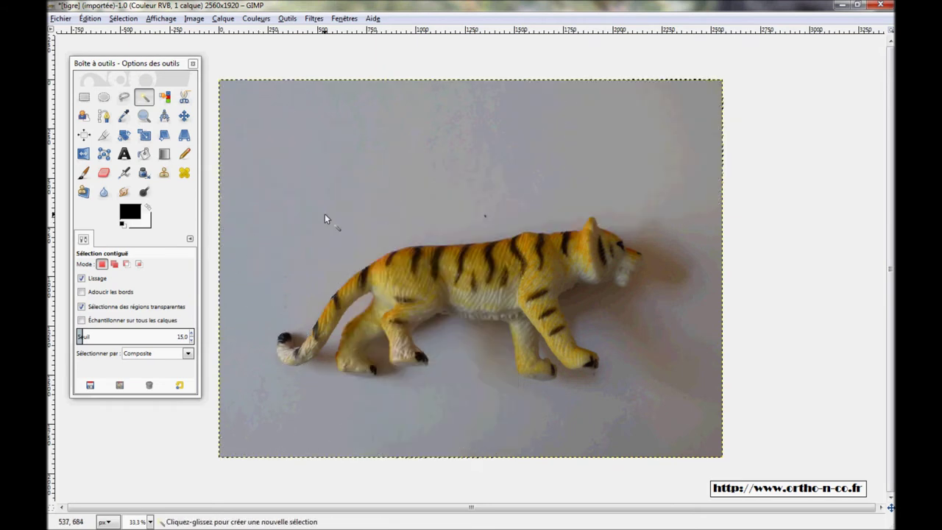
With the Free Select tool at 66.7% zoom, outline the tiger's back, head, chin and chest.
{"action": "left_click", "coordinate": [126, 99]}
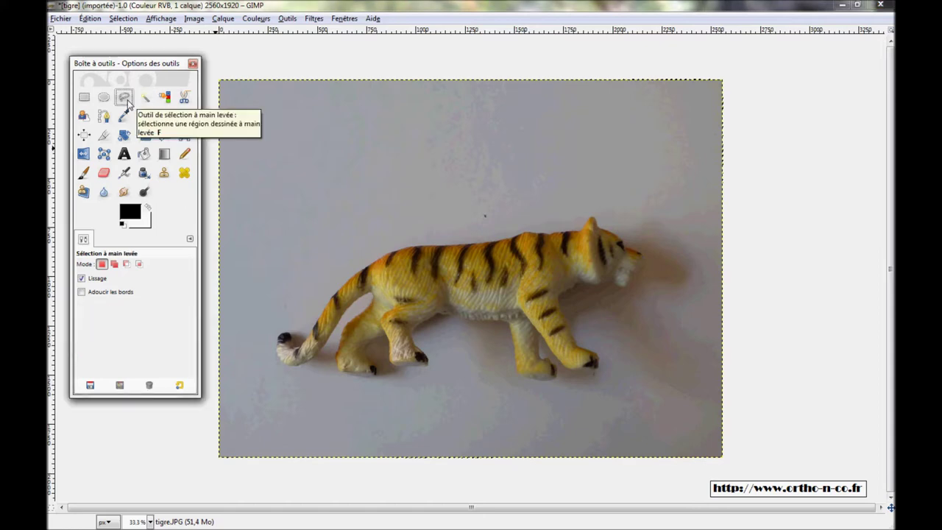
{"action": "scroll", "coordinate": [473, 234], "scroll_direction": "up", "scroll_amount": 1}
{"action": "scroll", "coordinate": [472, 234], "scroll_direction": "up", "scroll_amount": 1}
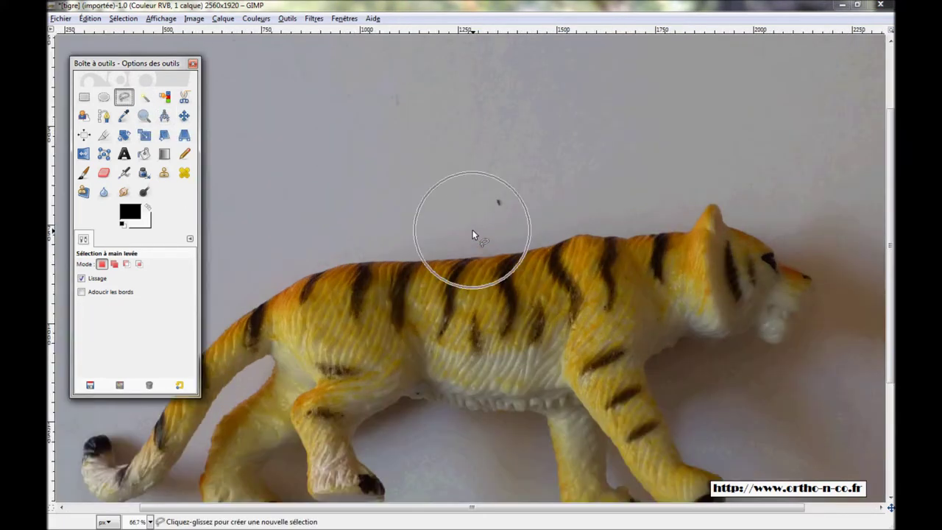
{"action": "left_click", "coordinate": [418, 261]}
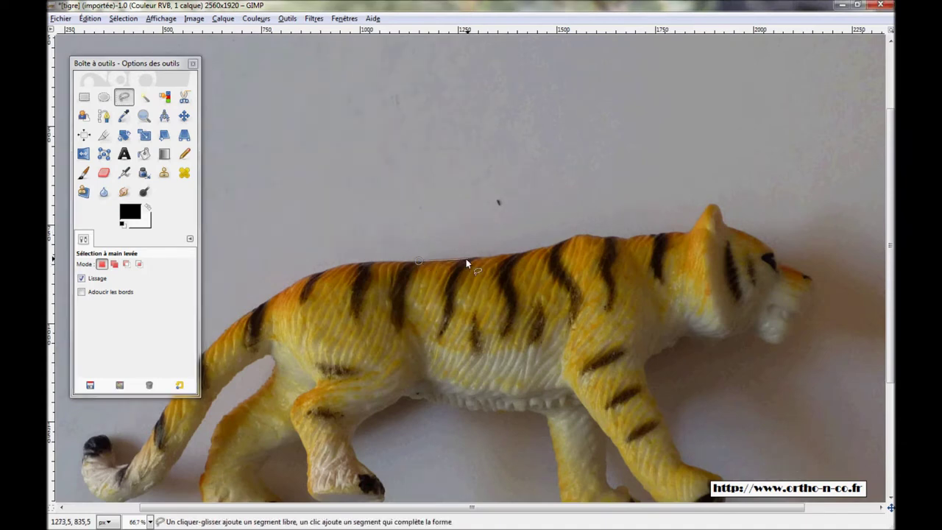
{"action": "left_click", "coordinate": [521, 253]}
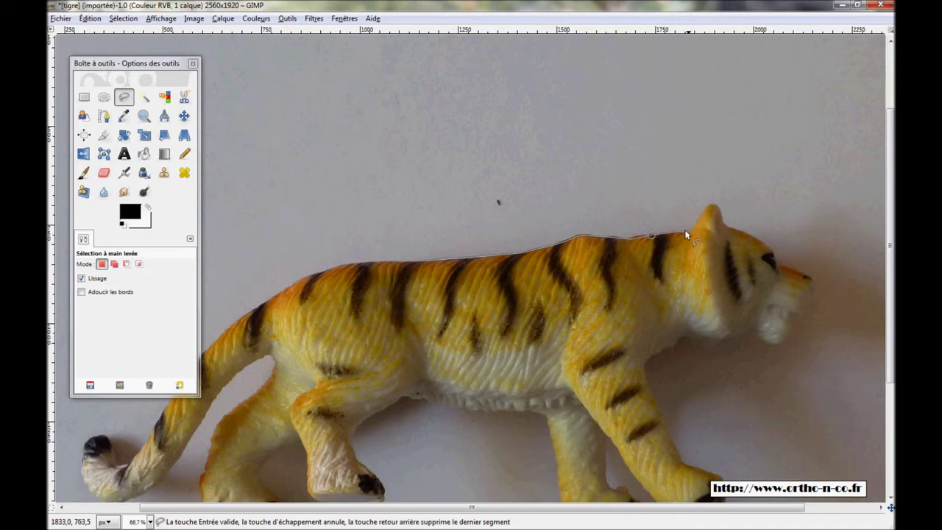
{"action": "left_click", "coordinate": [716, 205]}
{"action": "left_click", "coordinate": [774, 261]}
{"action": "left_click", "coordinate": [809, 277]}
{"action": "left_click", "coordinate": [805, 312]}
{"action": "left_click", "coordinate": [777, 342]}
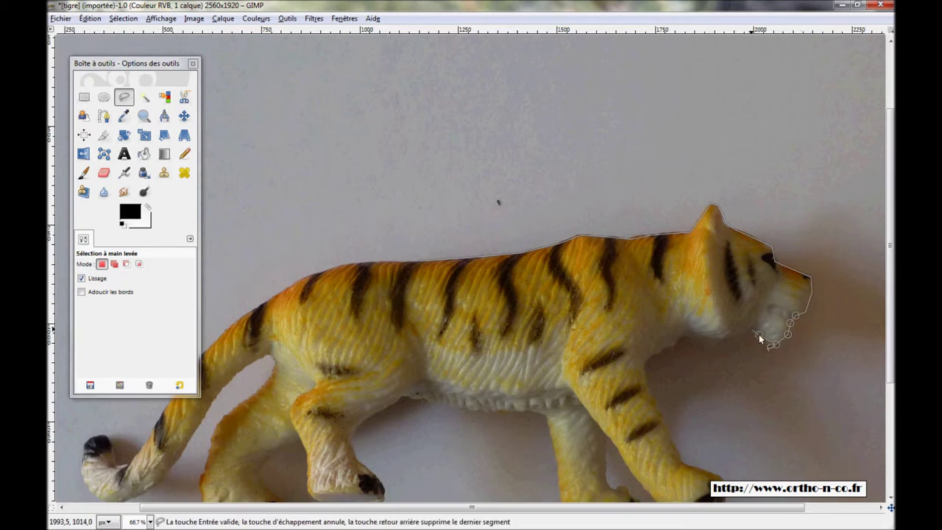
{"action": "left_click", "coordinate": [673, 344]}
{"action": "left_click", "coordinate": [655, 349]}
Continue the outline around both front legs and paws.
{"action": "left_click", "coordinate": [682, 462]}
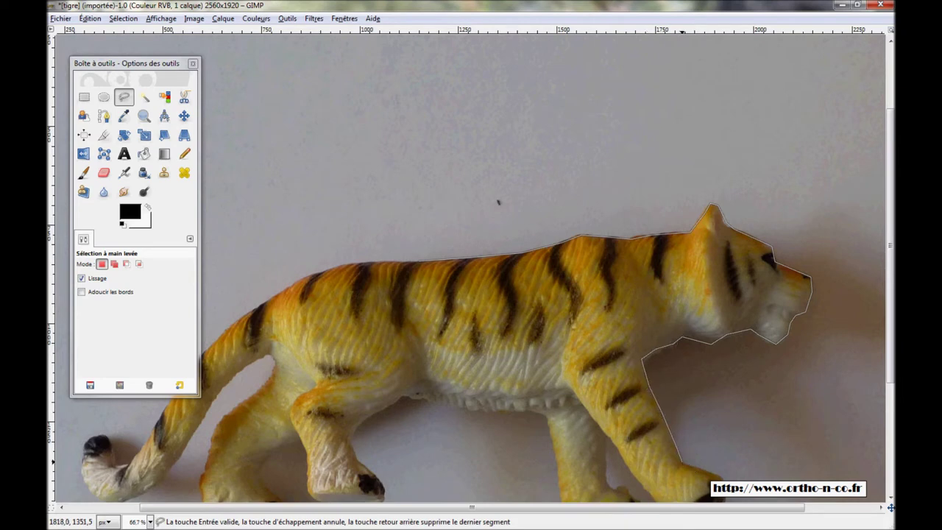
{"action": "scroll", "coordinate": [711, 435], "scroll_direction": "down", "scroll_amount": 3}
{"action": "left_click", "coordinate": [724, 411]}
{"action": "left_click", "coordinate": [725, 433]}
{"action": "left_click", "coordinate": [722, 443]}
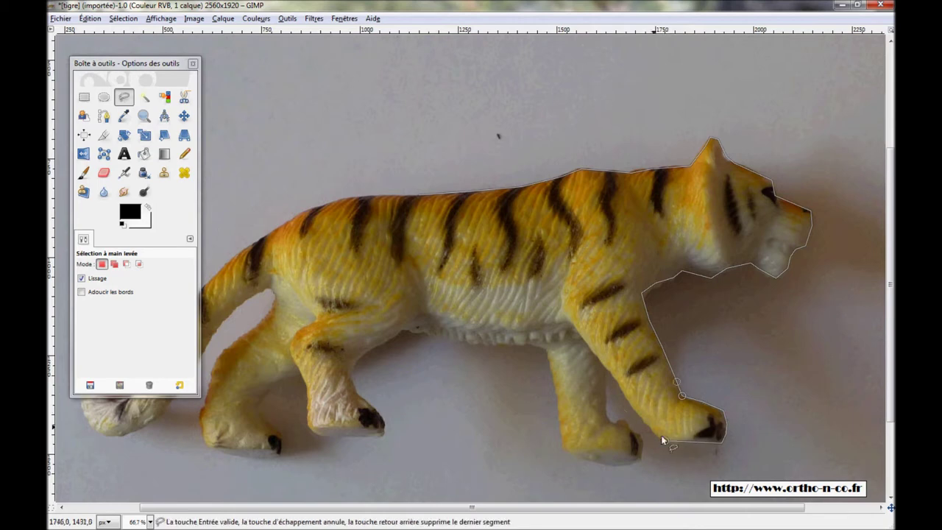
{"action": "left_click", "coordinate": [647, 425]}
{"action": "left_click", "coordinate": [624, 391]}
{"action": "left_click", "coordinate": [605, 368]}
{"action": "left_click", "coordinate": [608, 416]}
{"action": "mouse_move", "coordinate": [623, 421]}
{"action": "left_mouse_down"}
{"action": "mouse_move", "coordinate": [642, 457]}
{"action": "mouse_move", "coordinate": [613, 464]}
{"action": "left_mouse_up"}
{"action": "left_click_drag", "start_coordinate": [561, 450], "coordinate": [546, 353]}
Extend the outline along the belly and around the first hind paw.
{"action": "left_click", "coordinate": [523, 343]}
{"action": "left_click", "coordinate": [420, 333]}
{"action": "left_click", "coordinate": [402, 329]}
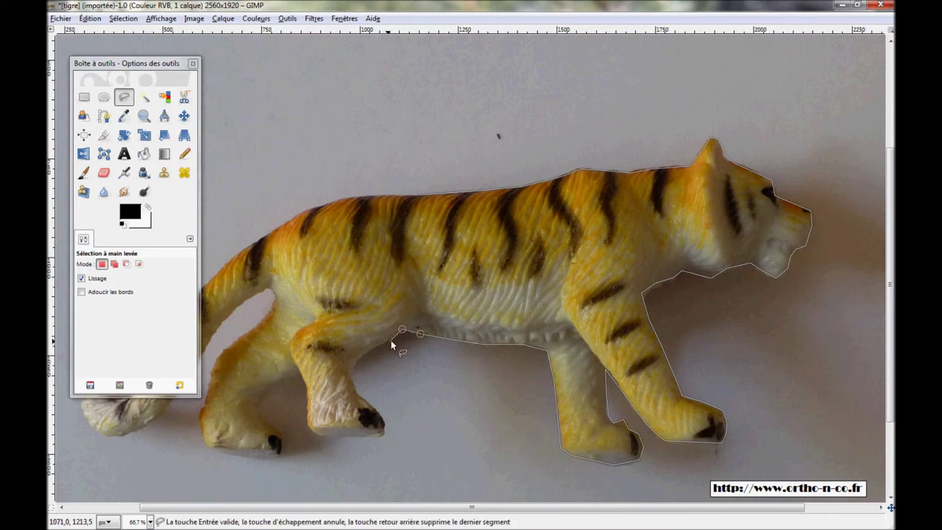
{"action": "left_click", "coordinate": [357, 391]}
{"action": "left_click", "coordinate": [372, 406]}
{"action": "left_click", "coordinate": [382, 424]}
{"action": "left_click", "coordinate": [383, 436]}
{"action": "left_click", "coordinate": [351, 433]}
{"action": "left_click", "coordinate": [336, 405]}
{"action": "left_click", "coordinate": [318, 433]}
{"action": "left_click_drag", "start_coordinate": [335, 404], "coordinate": [334, 432]}
Carry the outline down the other hind leg to the last paw.
{"action": "left_click", "coordinate": [270, 384]}
{"action": "left_click", "coordinate": [257, 404]}
{"action": "left_click", "coordinate": [264, 422]}
{"action": "left_click", "coordinate": [278, 448]}
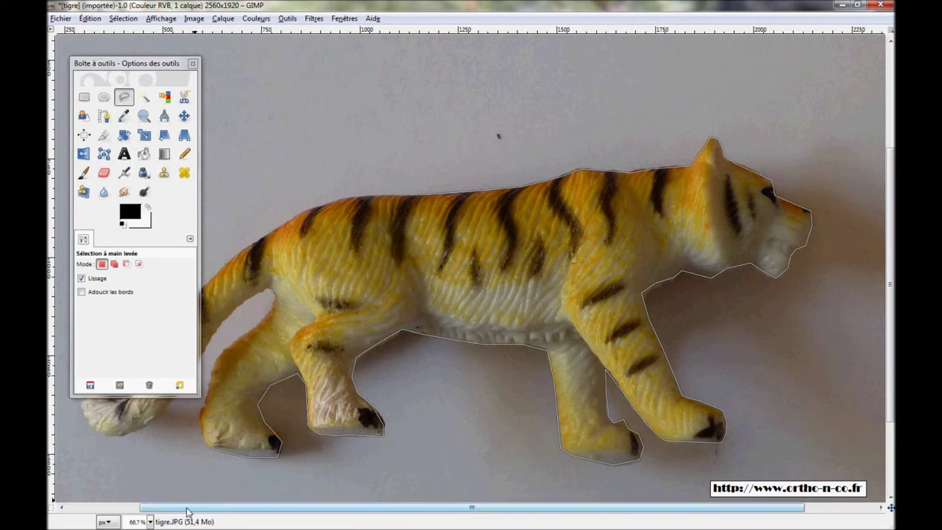
Trace up the back leg, around the tail and along the back, closing the selection.
{"action": "left_click_drag", "start_coordinate": [184, 507], "coordinate": [112, 507]}
{"action": "left_click_drag", "start_coordinate": [128, 63], "coordinate": [114, 44]}
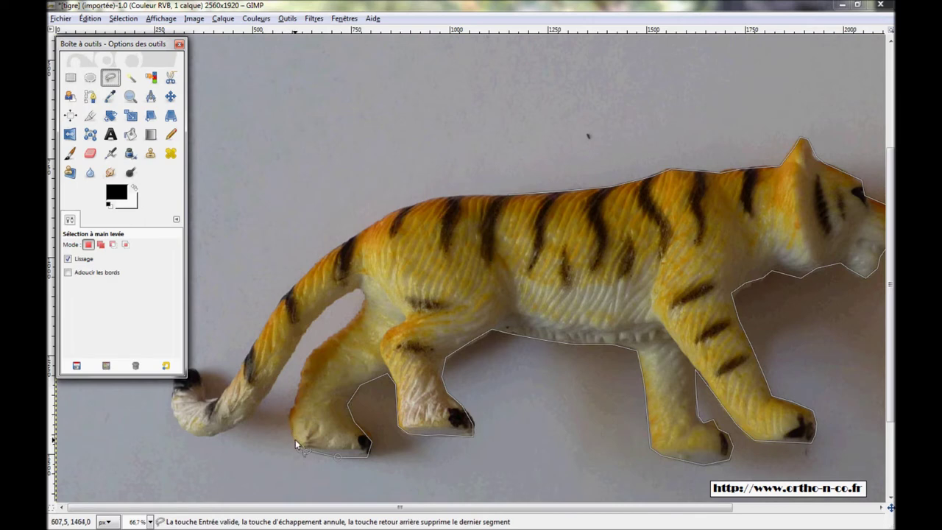
{"action": "left_click", "coordinate": [293, 412]}
{"action": "mouse_move", "coordinate": [292, 409]}
{"action": "left_mouse_down"}
{"action": "mouse_move", "coordinate": [366, 294]}
{"action": "mouse_move", "coordinate": [342, 298]}
{"action": "mouse_move", "coordinate": [315, 322]}
{"action": "mouse_move", "coordinate": [253, 416]}
{"action": "mouse_move", "coordinate": [210, 444]}
{"action": "mouse_move", "coordinate": [193, 445]}
{"action": "mouse_move", "coordinate": [178, 425]}
{"action": "mouse_move", "coordinate": [178, 389]}
{"action": "mouse_move", "coordinate": [189, 374]}
{"action": "left_mouse_up"}
{"action": "left_click", "coordinate": [198, 380]}
{"action": "left_click", "coordinate": [203, 394]}
{"action": "mouse_move", "coordinate": [219, 398]}
{"action": "left_mouse_down"}
{"action": "mouse_move", "coordinate": [279, 305]}
{"action": "mouse_move", "coordinate": [391, 216]}
{"action": "mouse_move", "coordinate": [508, 198]}
{"action": "left_mouse_up"}
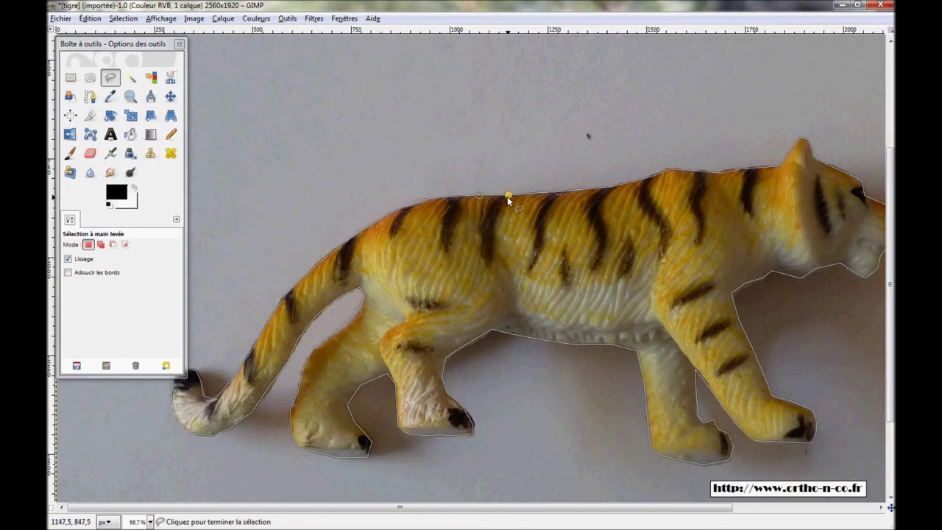
{"action": "left_click", "coordinate": [510, 197]}
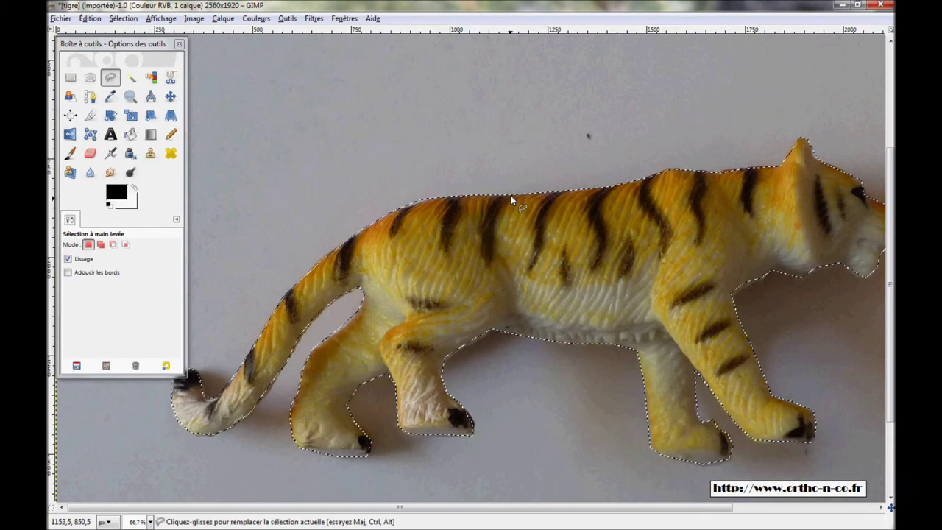
Invert the selection and delete the grey background to white.
{"action": "key", "text": "minus"}
{"action": "key", "text": "minus"}
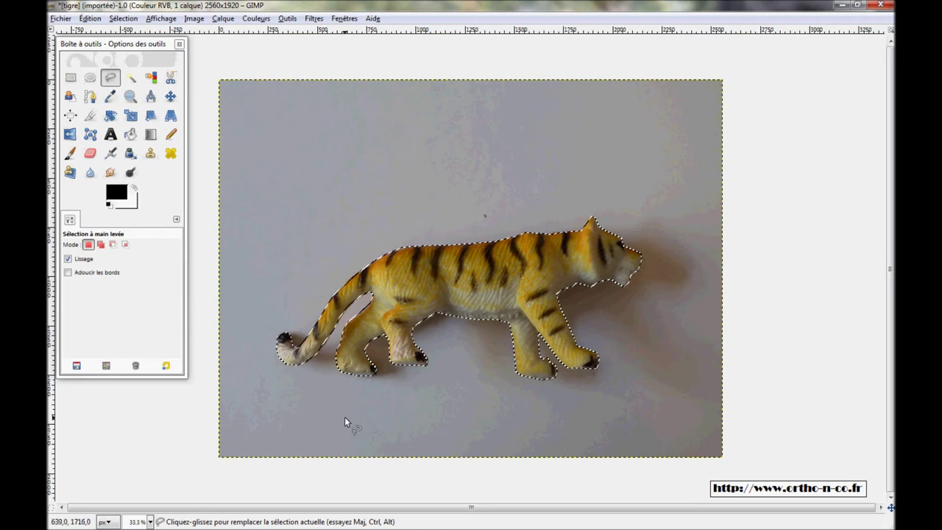
{"action": "right_click", "coordinate": [494, 270]}
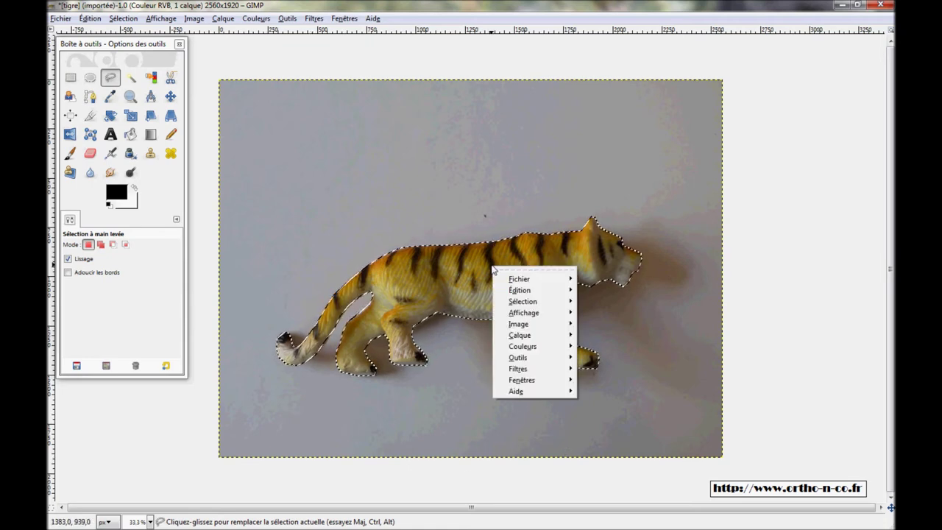
{"action": "mouse_move", "coordinate": [523, 301]}
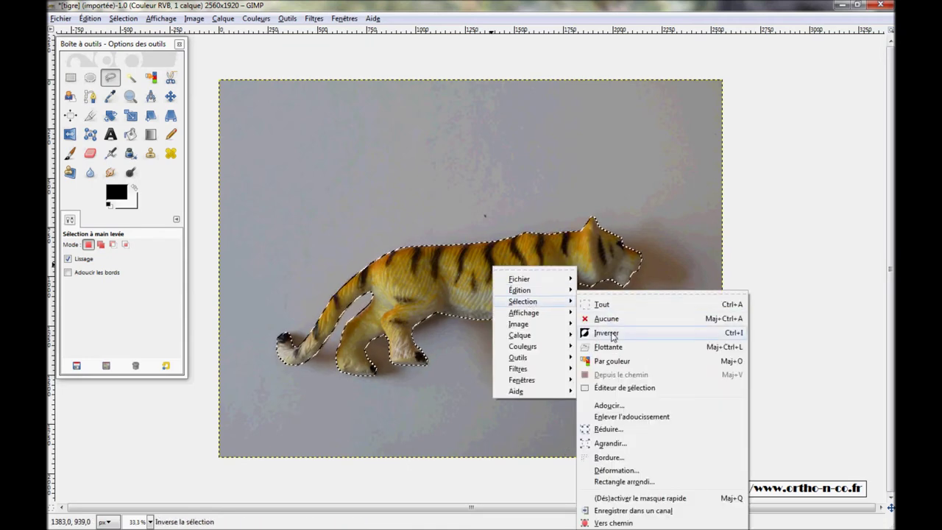
{"action": "left_click", "coordinate": [607, 333]}
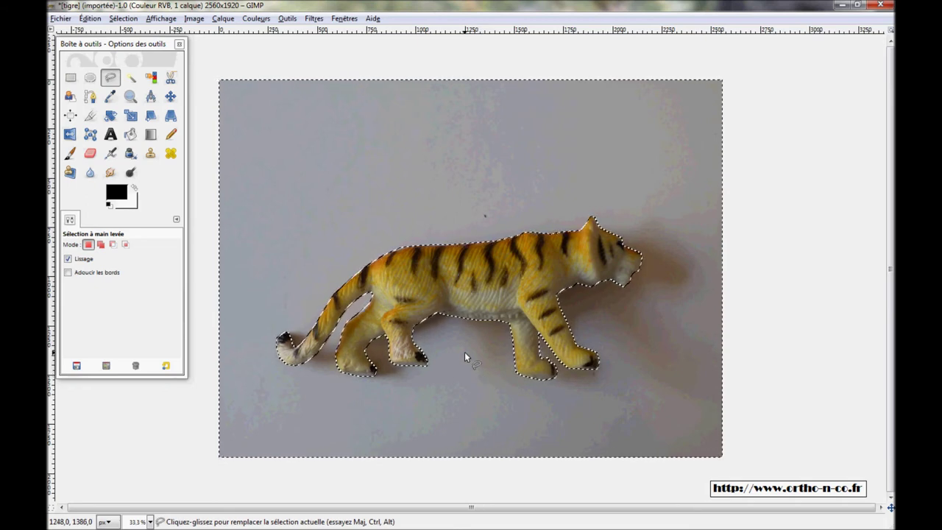
{"action": "key", "text": "Delete"}
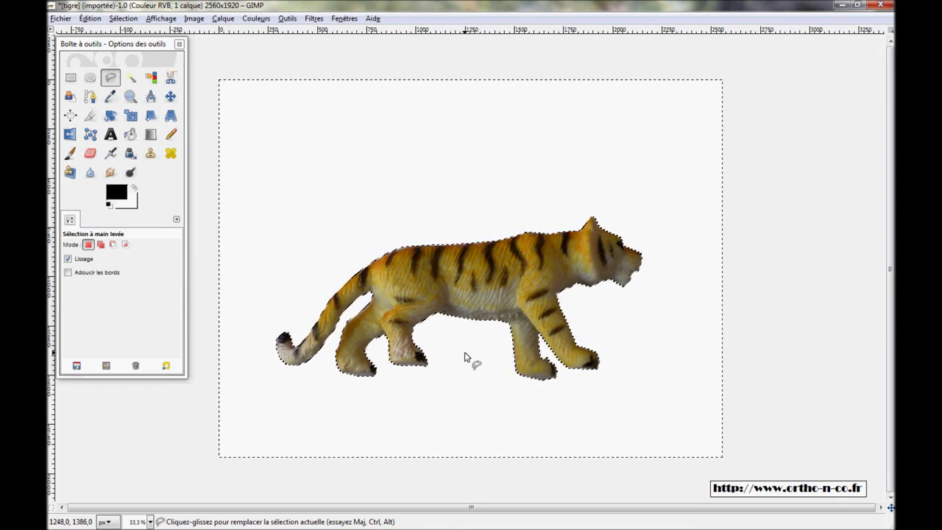
{"action": "left_click", "coordinate": [54, 20]}
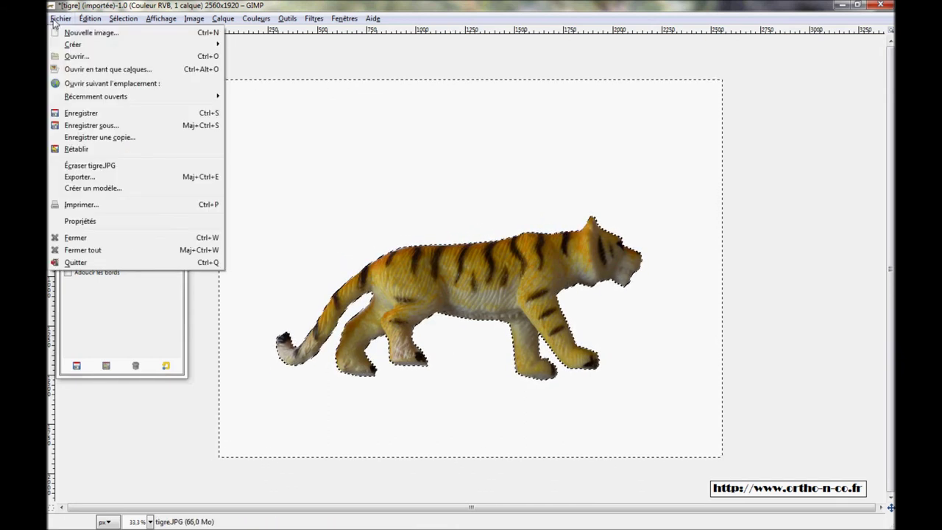
Export the image as JPEG at quality 98, replacing the existing tigre.JPG.
{"action": "left_click", "coordinate": [123, 178]}
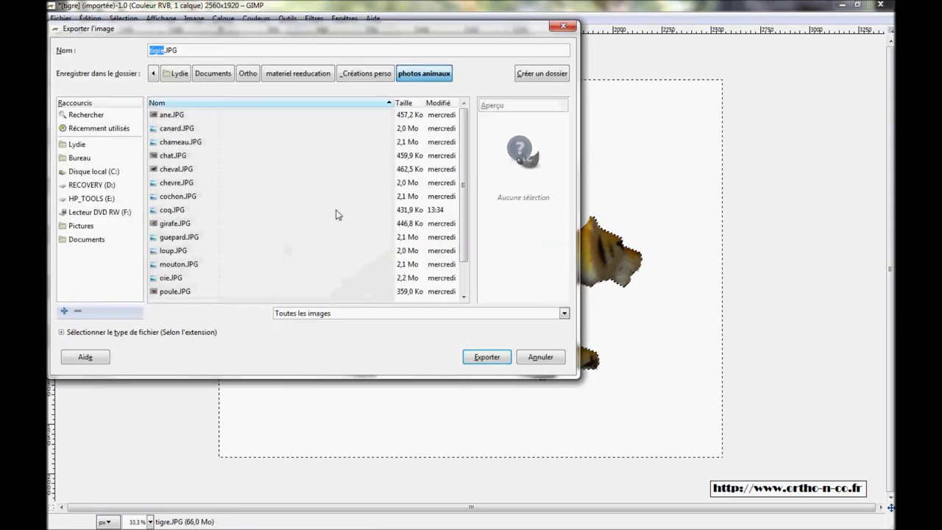
{"action": "left_click_drag", "start_coordinate": [181, 51], "coordinate": [159, 51]}
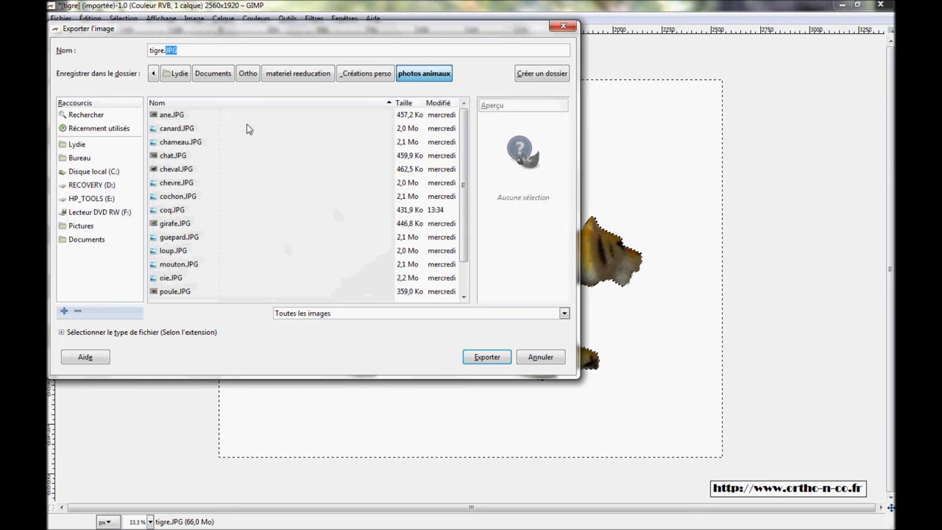
{"action": "left_click", "coordinate": [501, 359]}
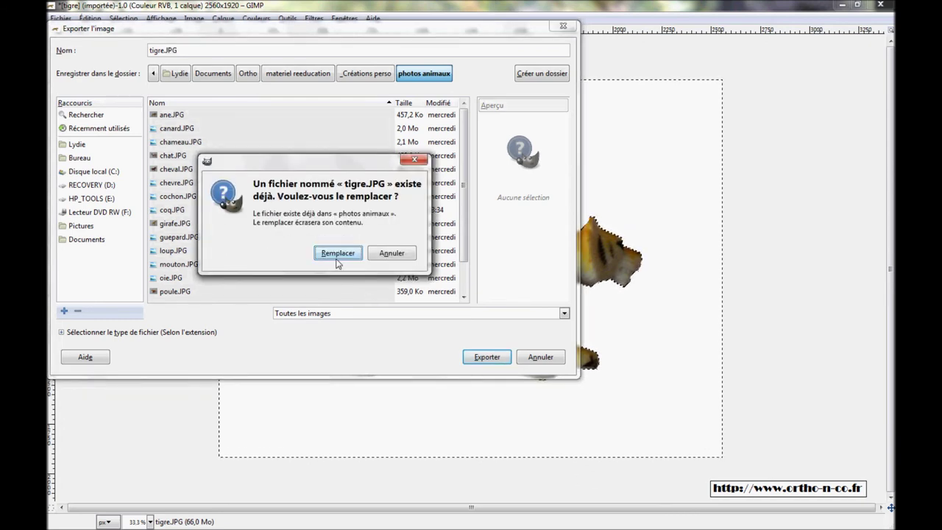
{"action": "left_click", "coordinate": [339, 254]}
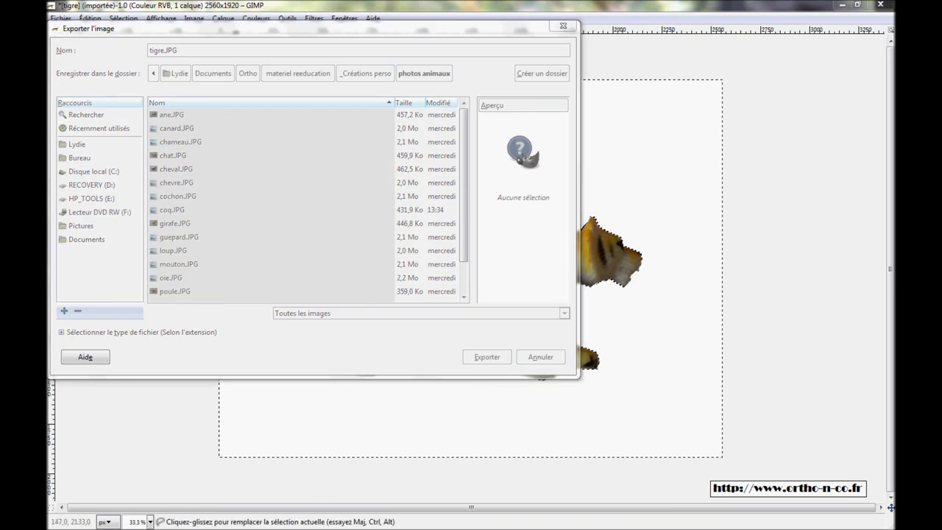
{"action": "left_click_drag", "start_coordinate": [403, 218], "coordinate": [415, 153]}
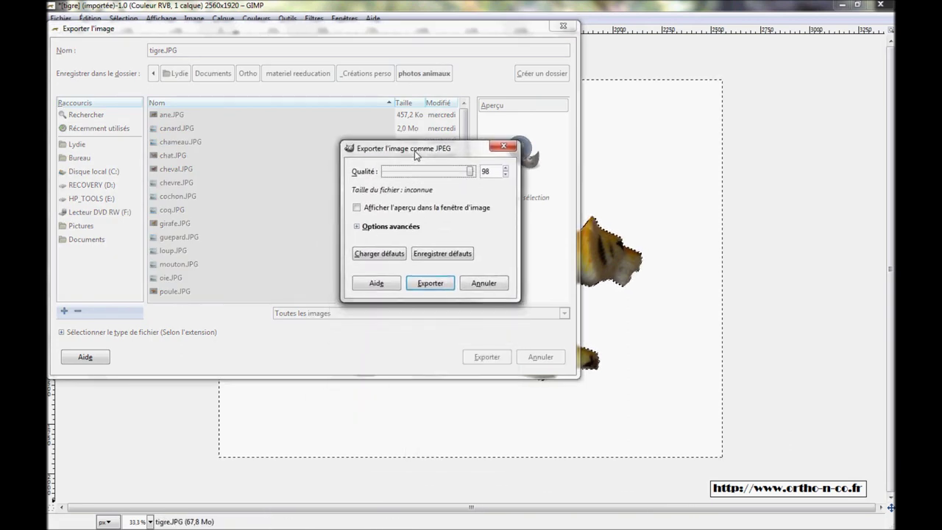
{"action": "left_click", "coordinate": [437, 284]}
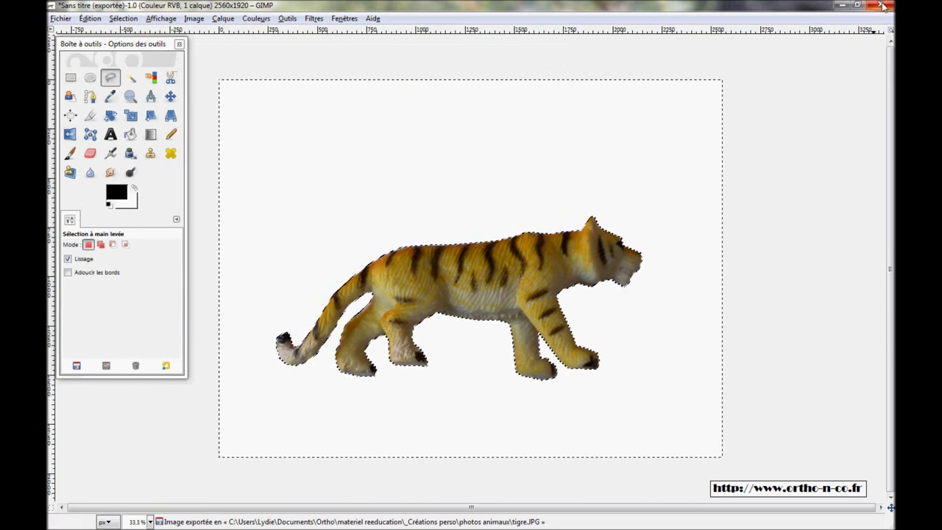
Close the tiger image, discarding its unsaved changes.
{"action": "left_click", "coordinate": [882, 5]}
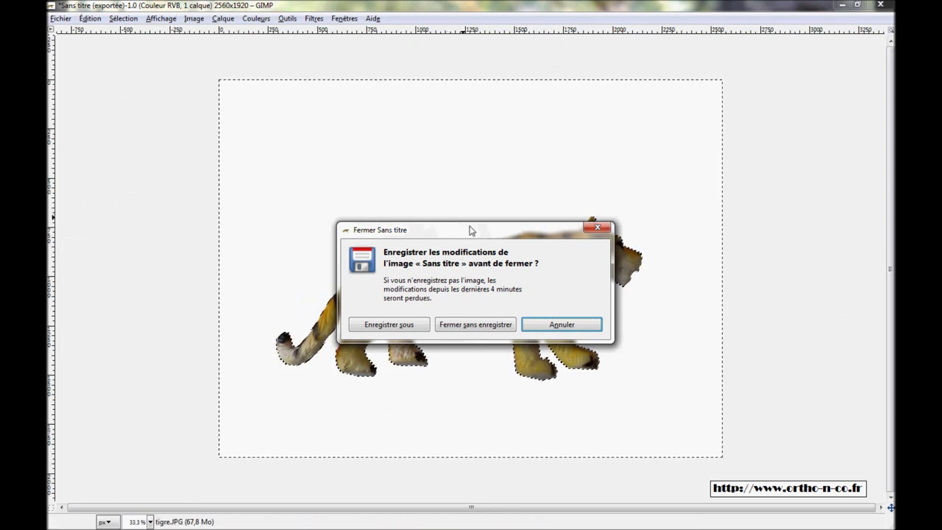
{"action": "left_click", "coordinate": [506, 328]}
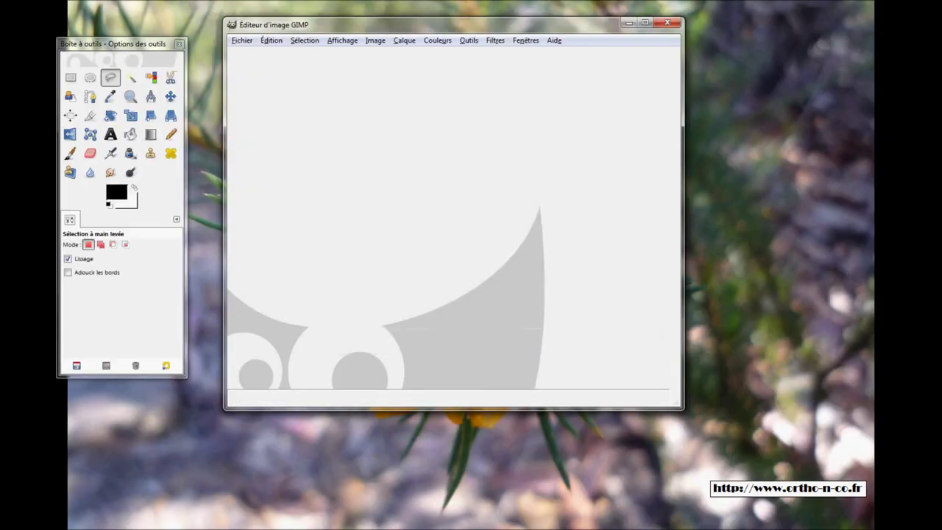